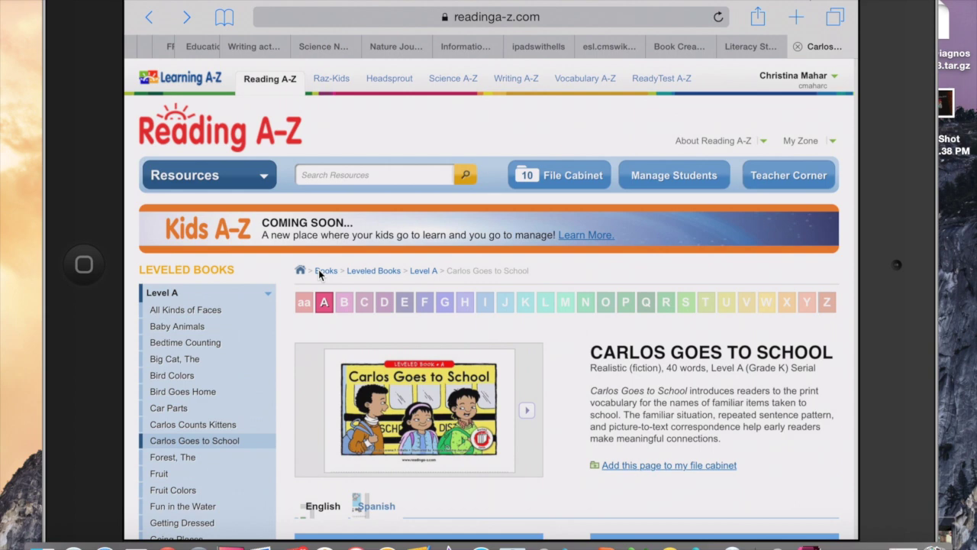
Step: Scroll to Book Resources and open the Single-Sided Book version of Carlos Goes to School
scroll(489, 305, down, 3)
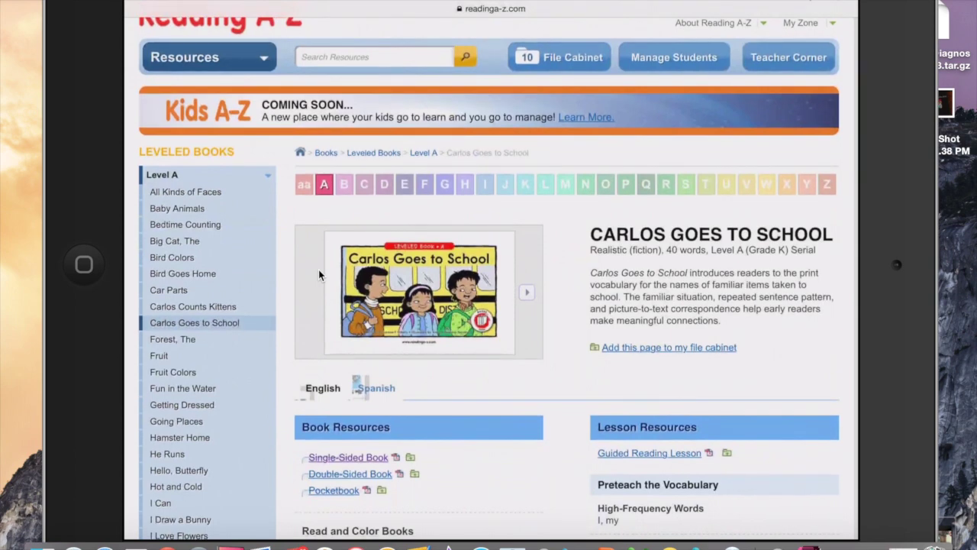
scroll(318, 269, down, 2)
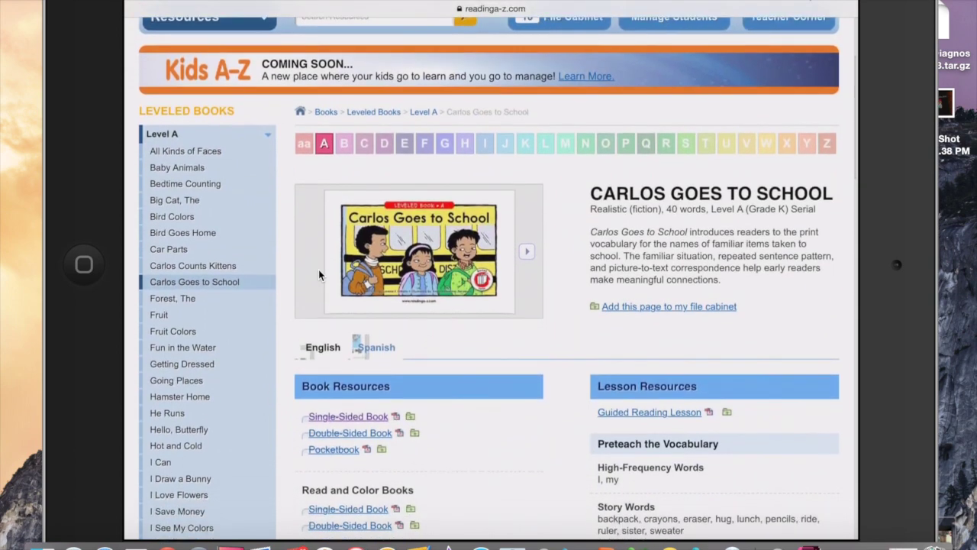
scroll(318, 269, down, 4)
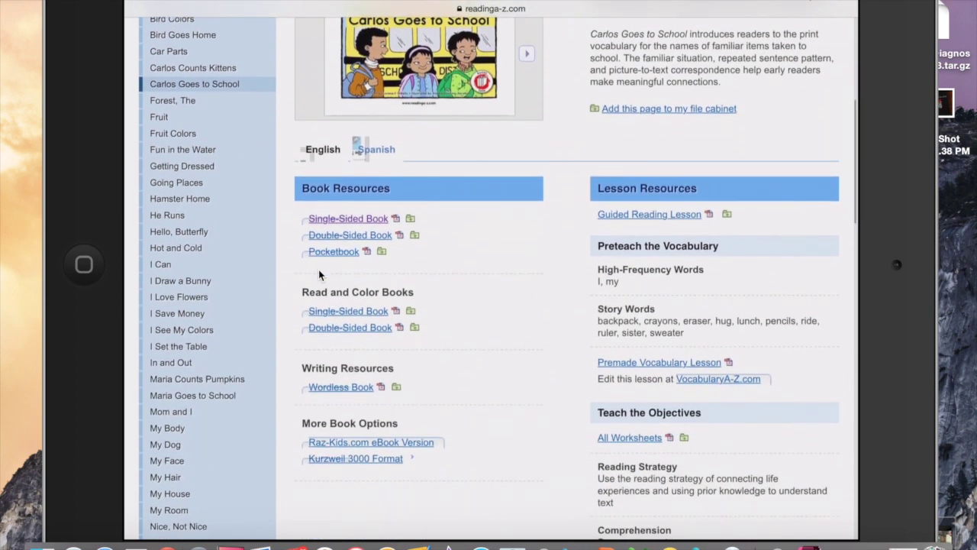
scroll(319, 269, up, 2)
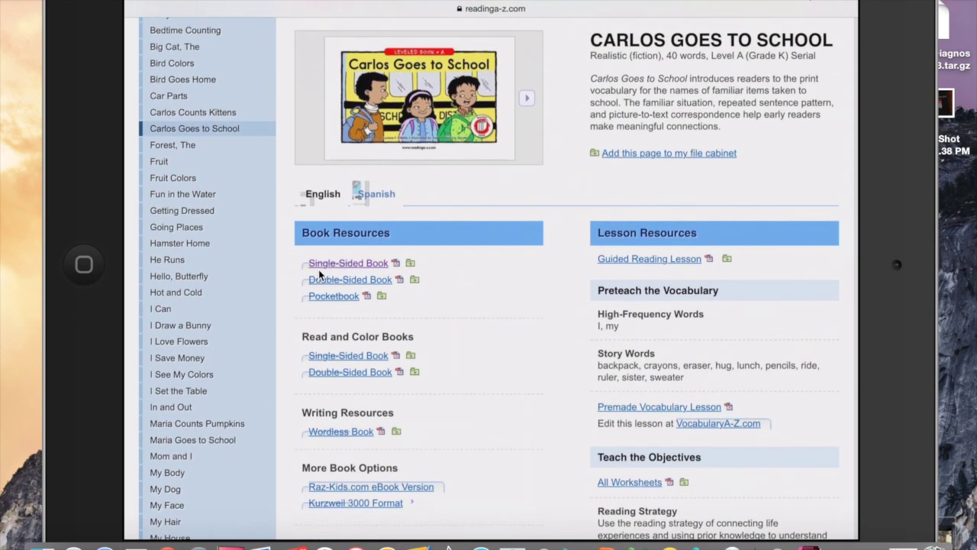
scroll(318, 270, down, 1)
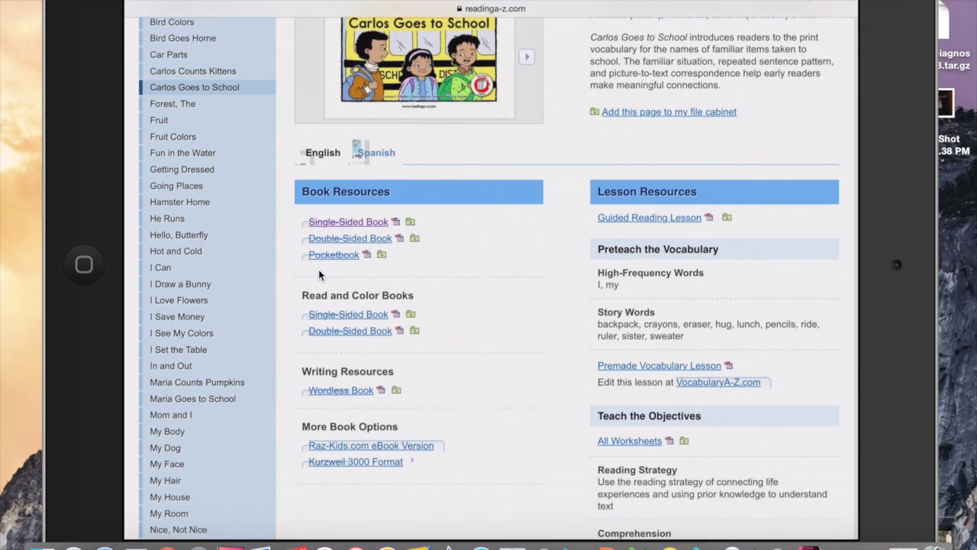
scroll(318, 271, up, 2)
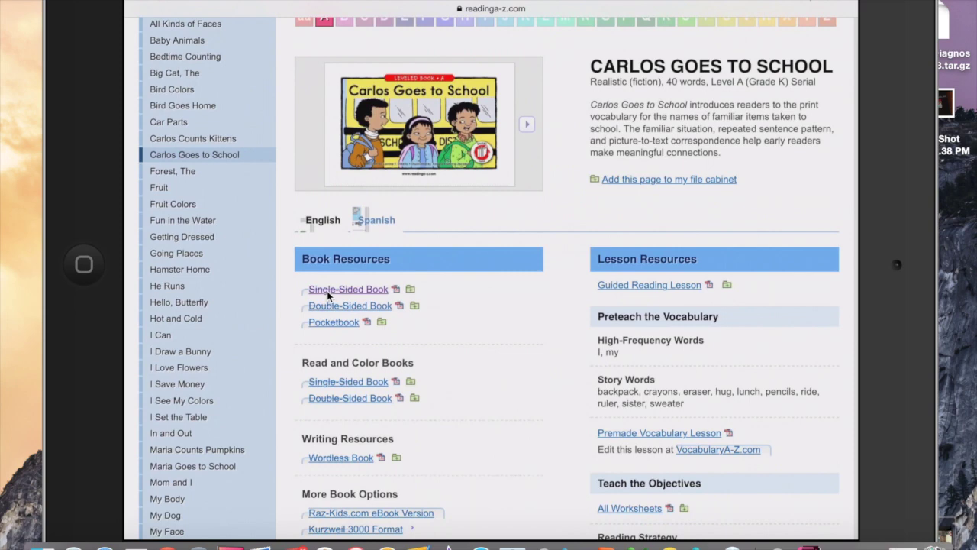
click(326, 289)
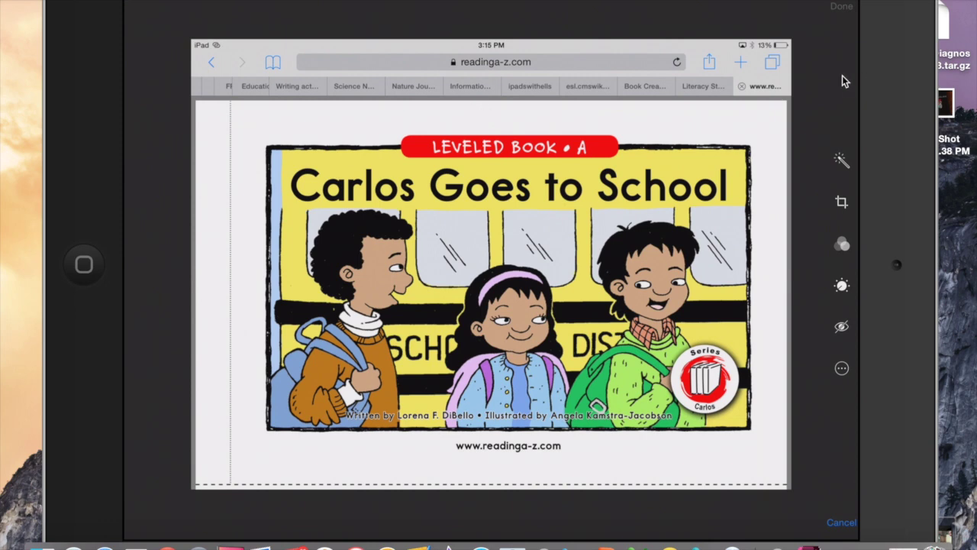
Step: Begin cropping the Carlos Goes to School cover screenshot in Photos
click(842, 203)
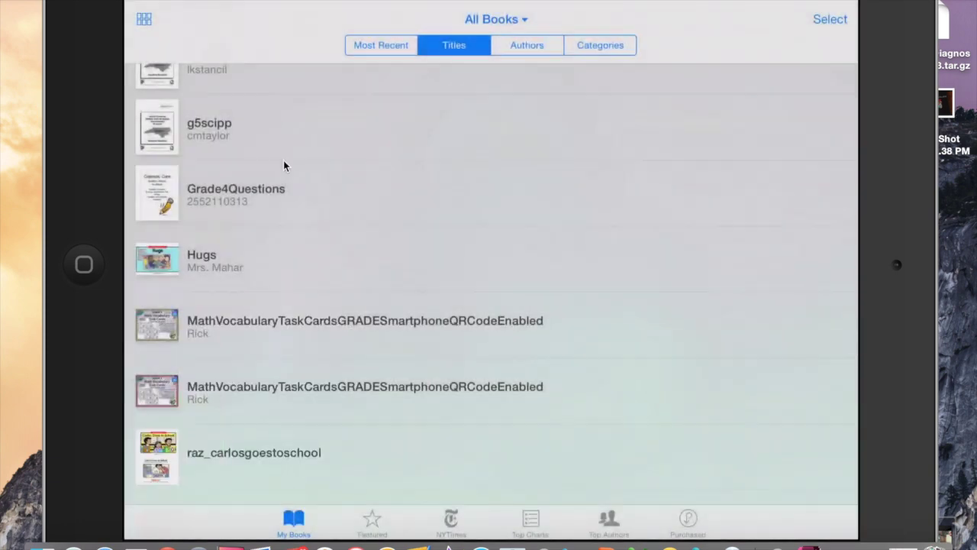
Step: Open raz_carlosgoestoschool from the iBooks list
click(213, 464)
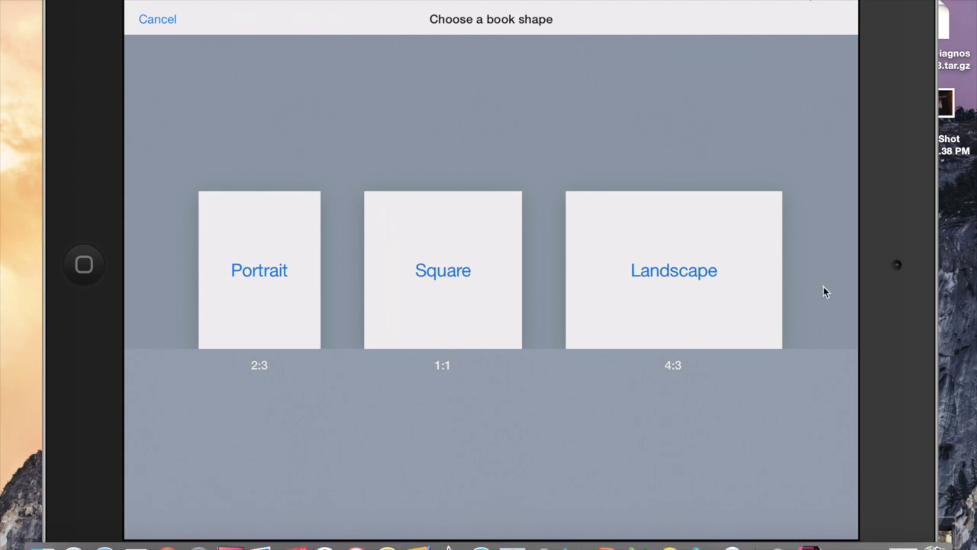
Step: Choose the Landscape 4:3 shape for the new book
click(682, 301)
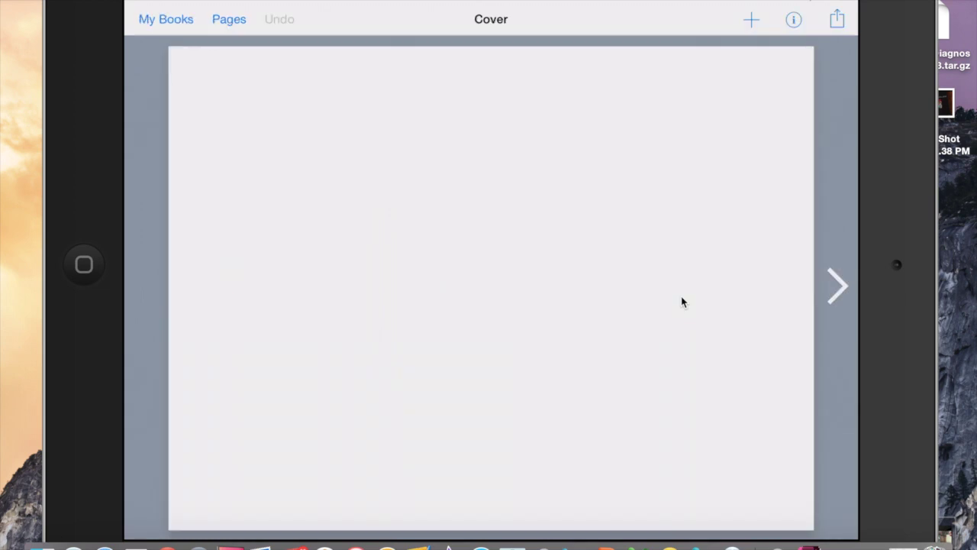
Step: Insert the Carlos Goes to School cover image from the Photos Moments collection onto the cover
click(746, 30)
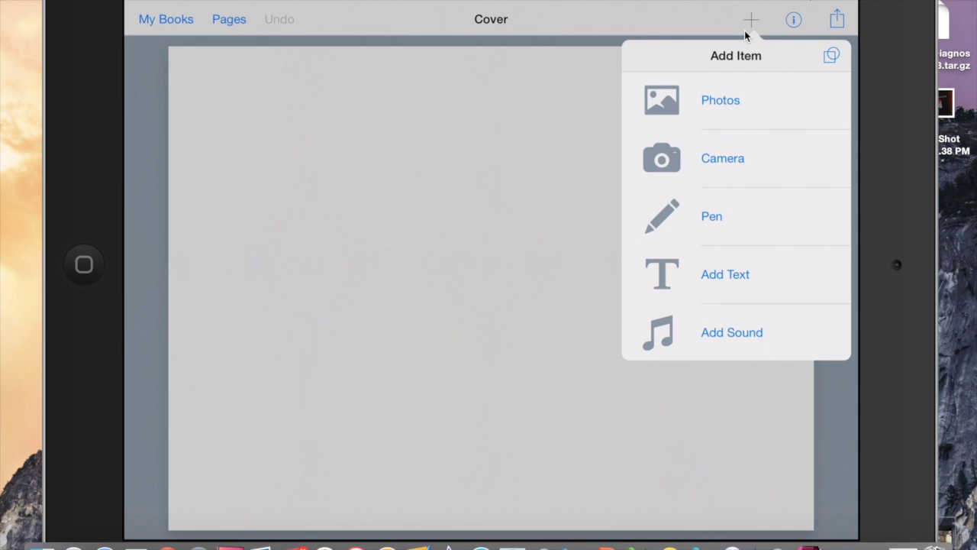
click(700, 116)
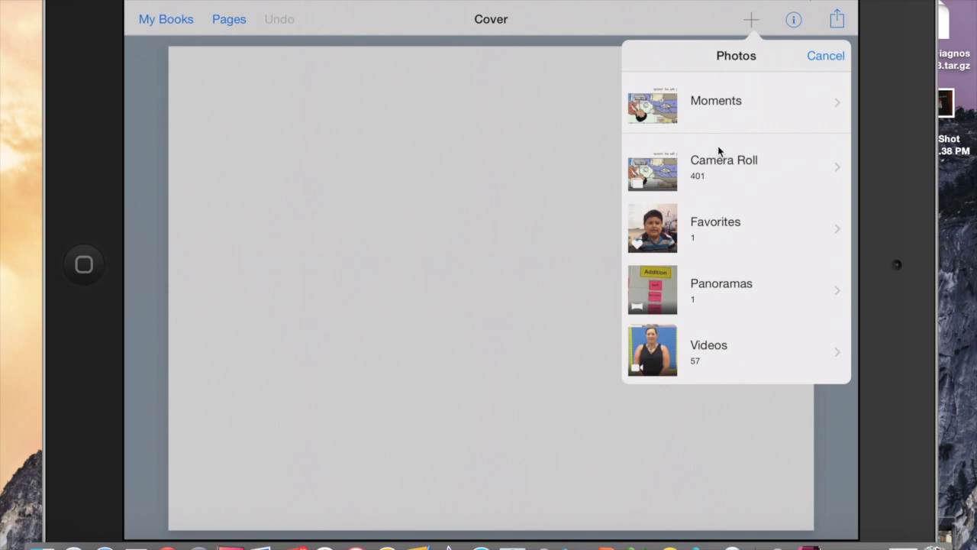
click(716, 107)
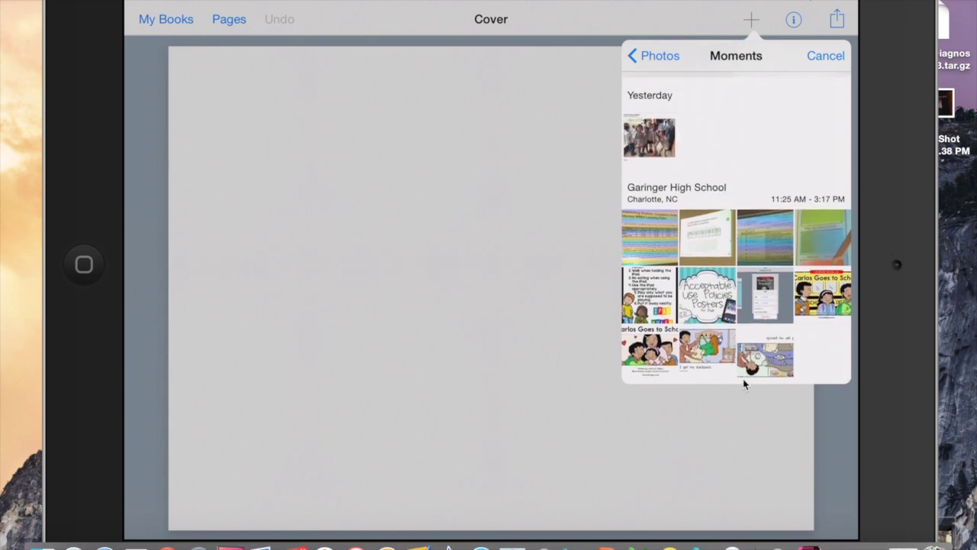
click(826, 302)
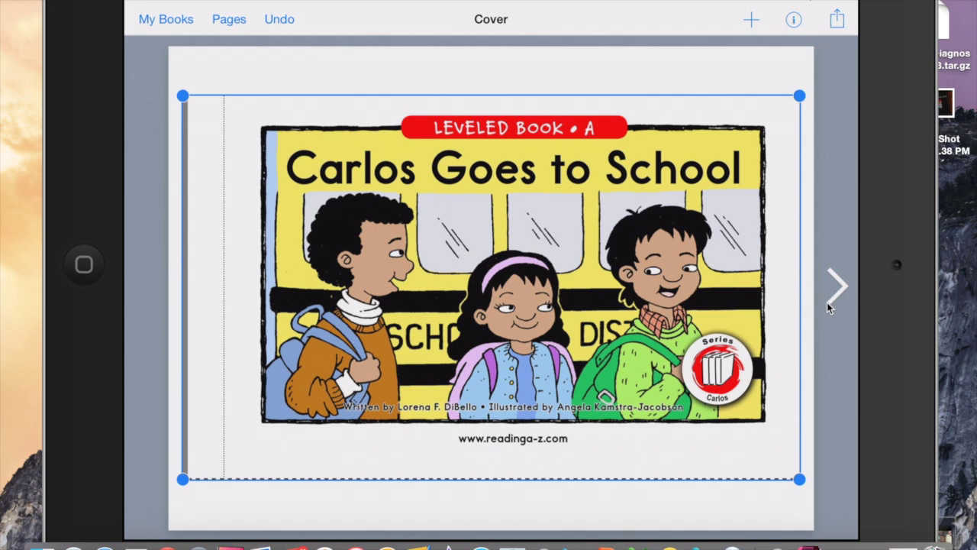
Step: Reselect the enlarged Carlos Goes to School cover picture and lock it in place
click(529, 456)
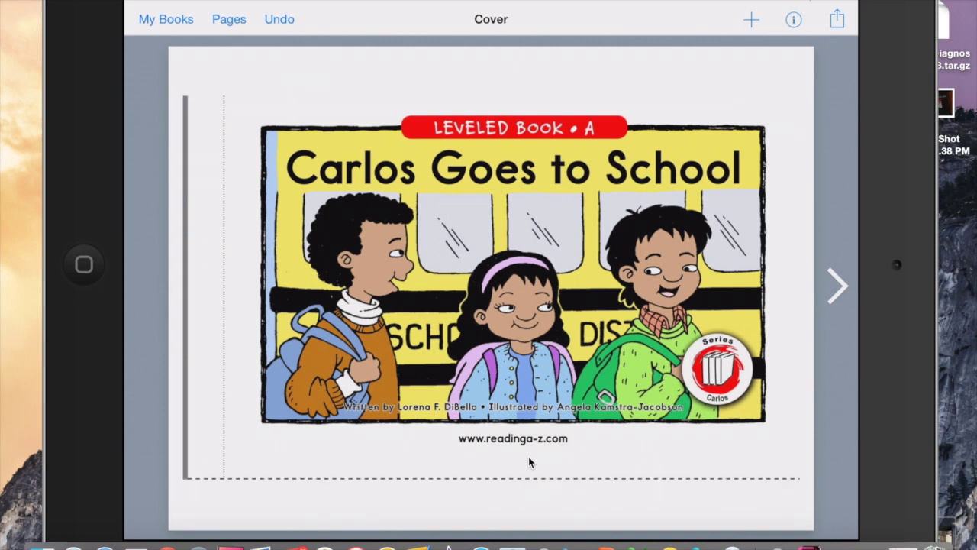
click(529, 458)
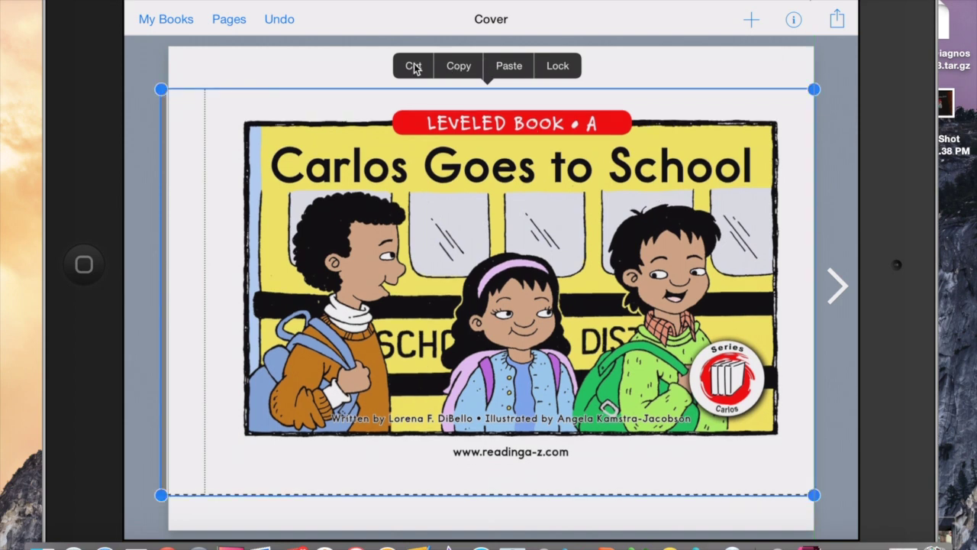
click(556, 67)
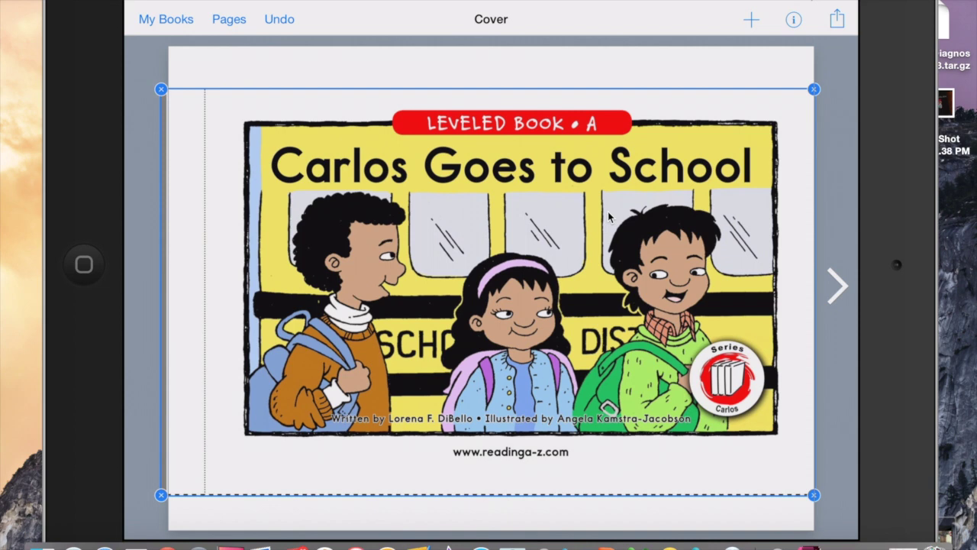
Step: On page 2, insert the Carlos Goes to School title-page picture from Photos Moments
click(838, 288)
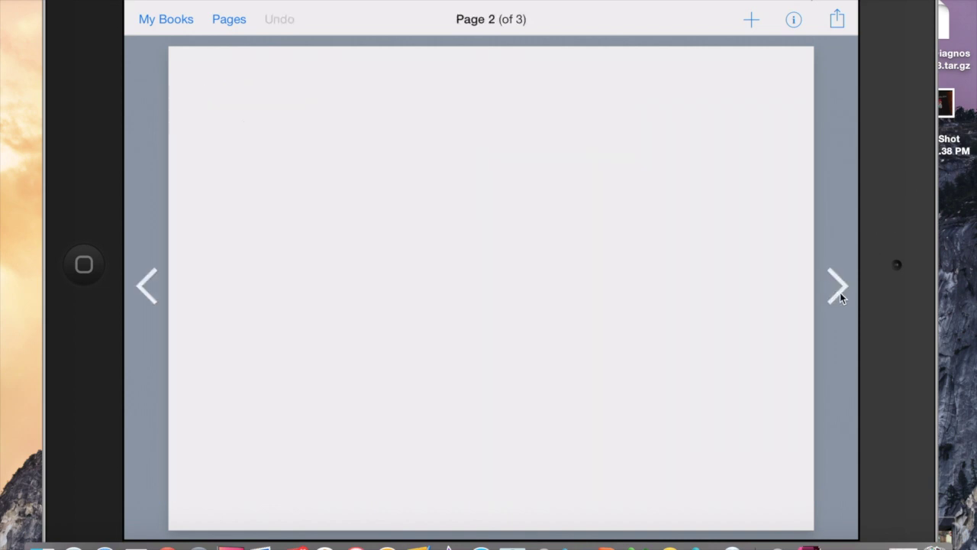
click(751, 19)
click(749, 103)
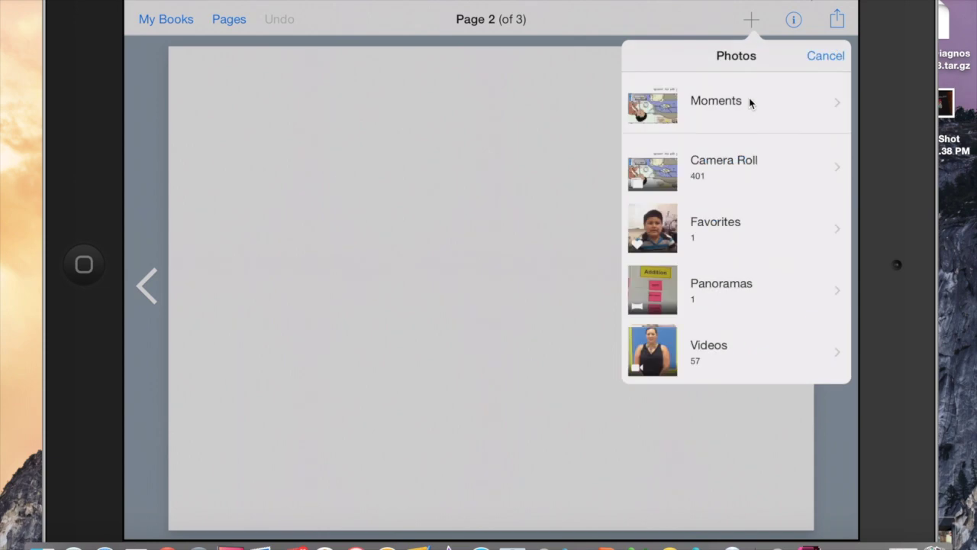
click(716, 101)
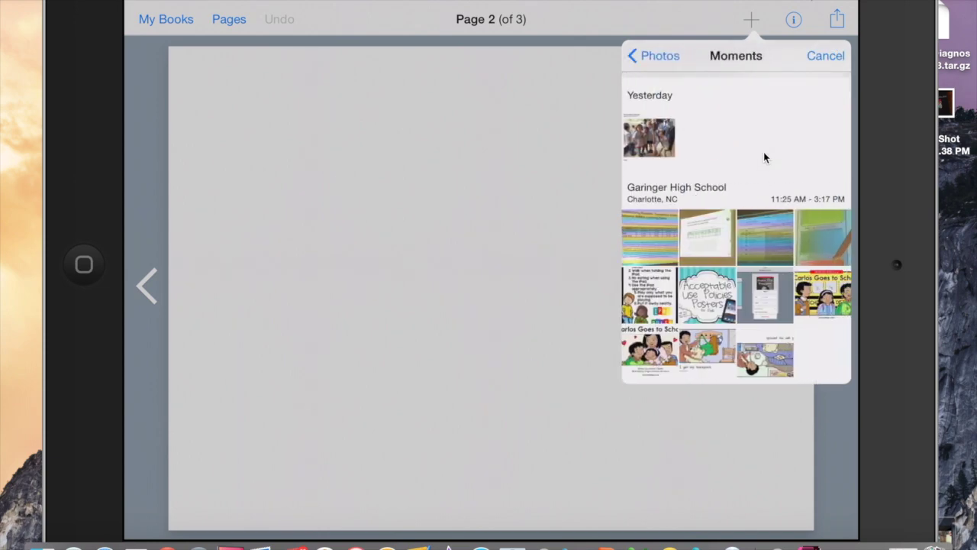
click(646, 352)
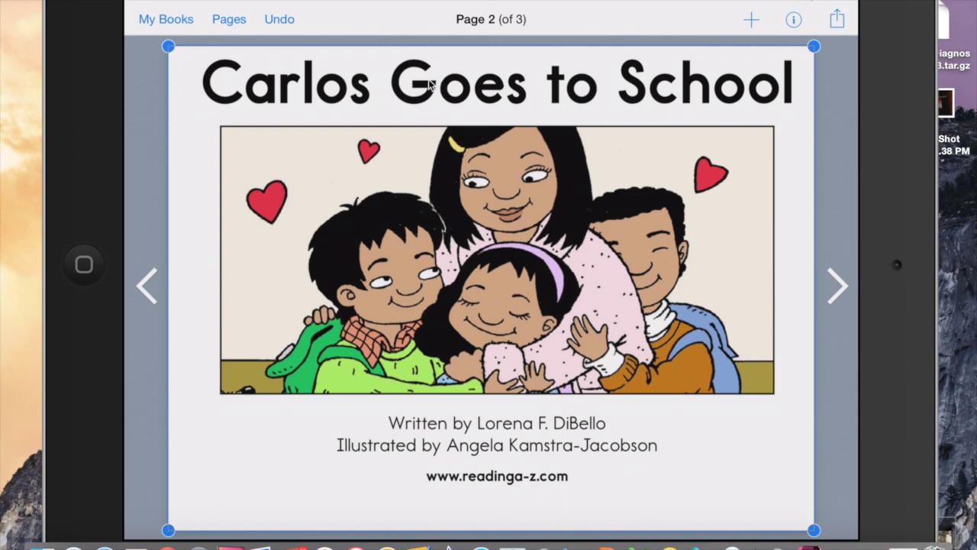
click(453, 86)
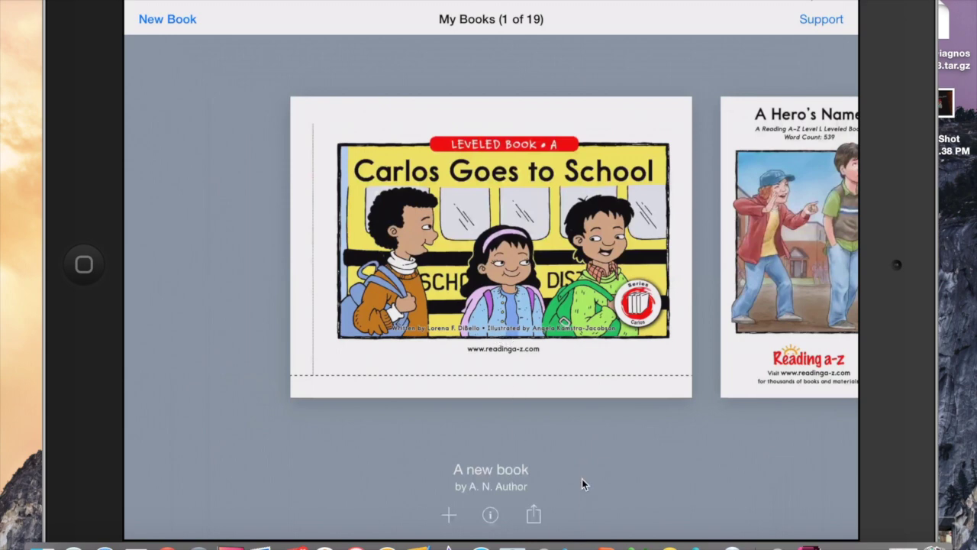
click(533, 516)
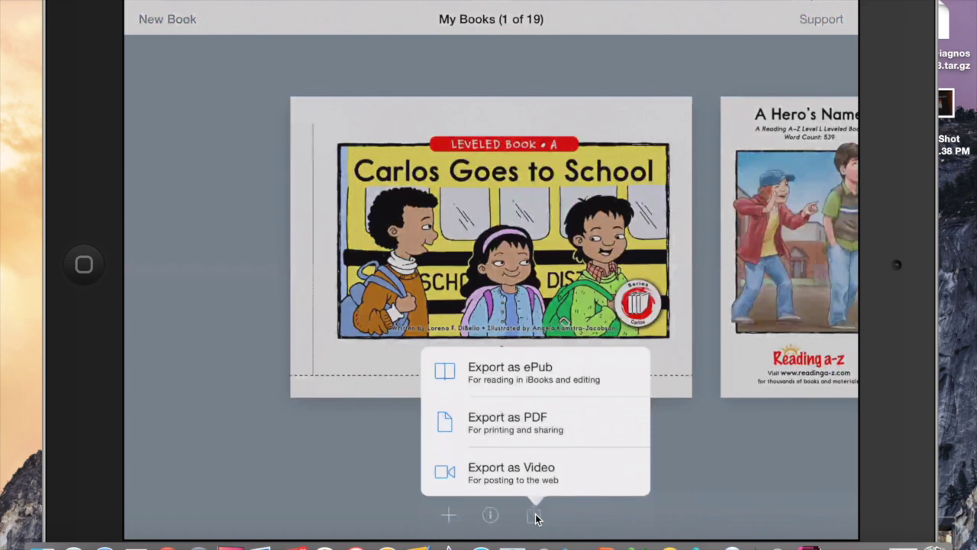
click(534, 516)
click(491, 516)
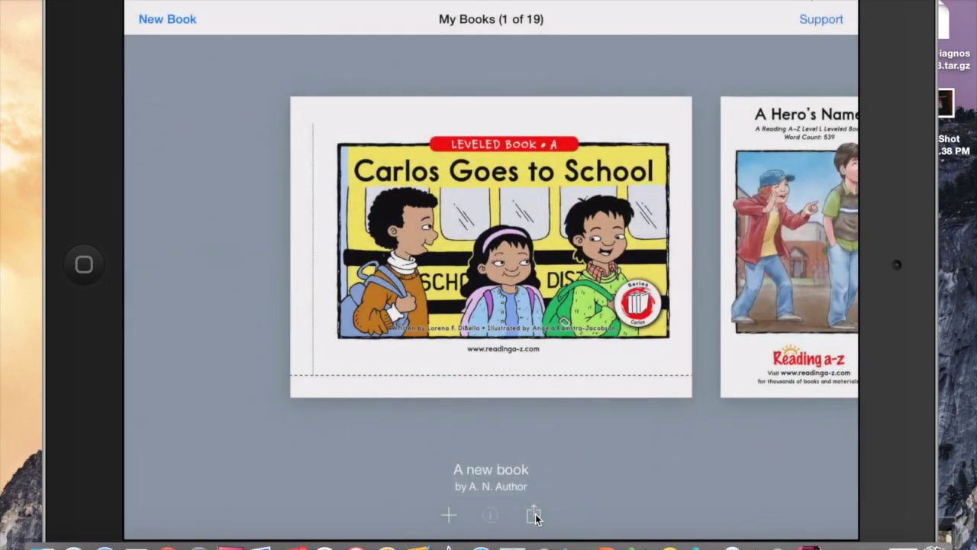
click(535, 518)
click(534, 515)
click(632, 488)
click(533, 517)
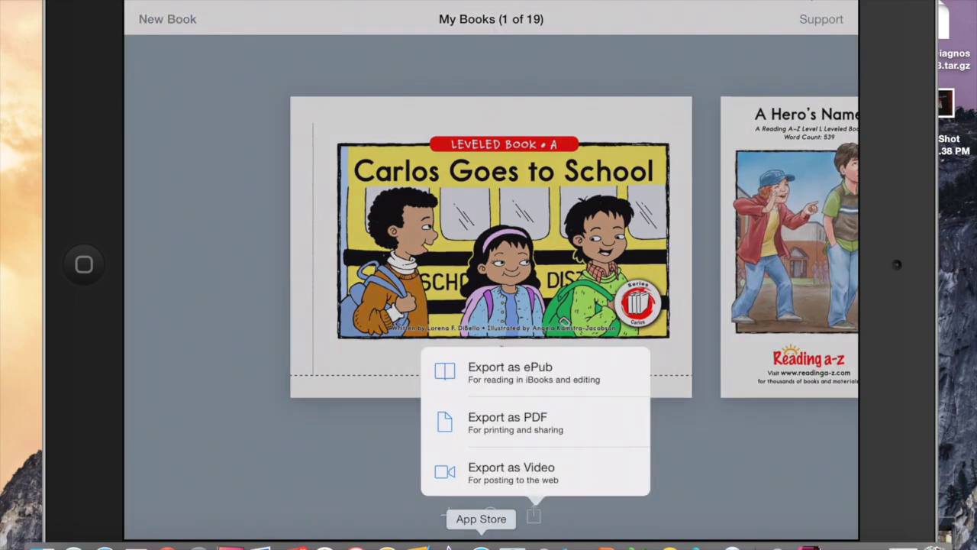
click(533, 516)
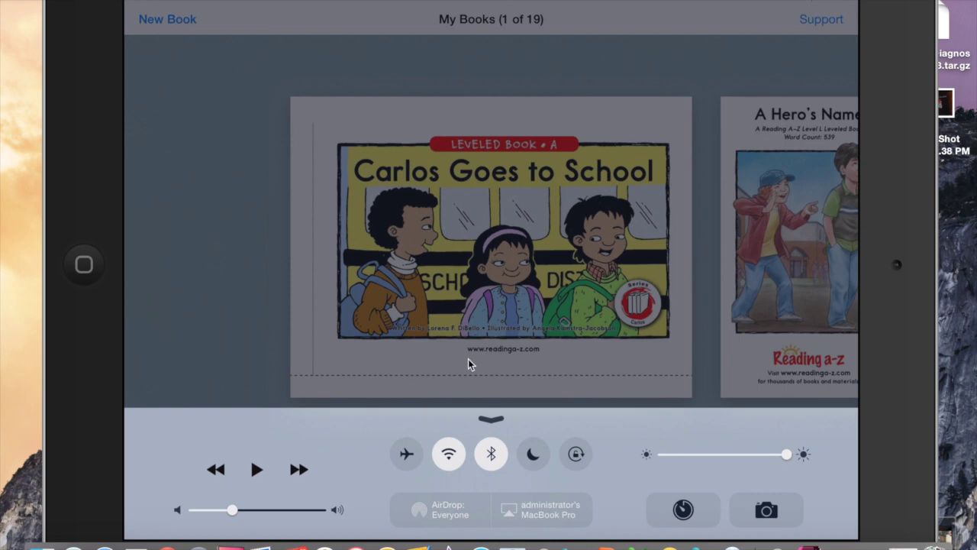
Step: Close Control Center and swipe the library carousel to A Hero's Name and back
click(408, 354)
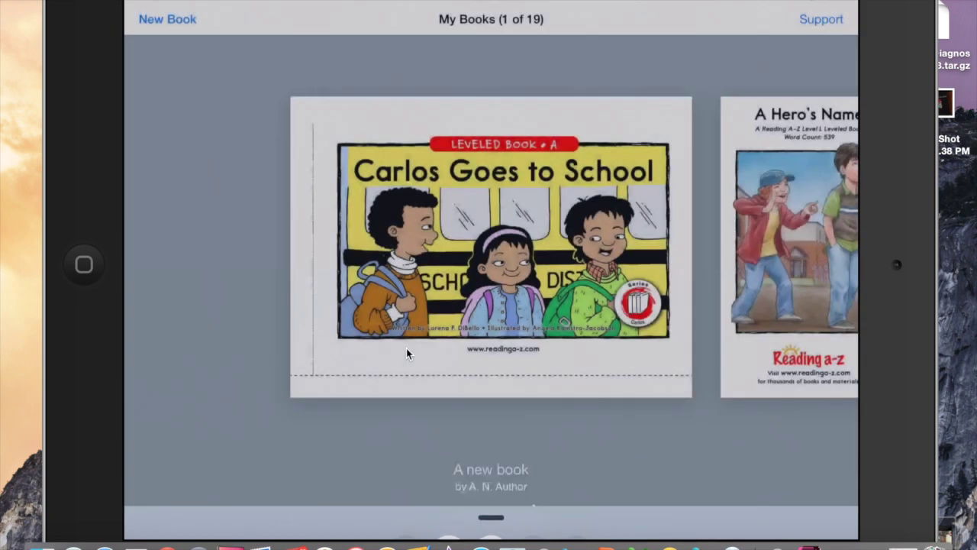
scroll(401, 363, right, 3)
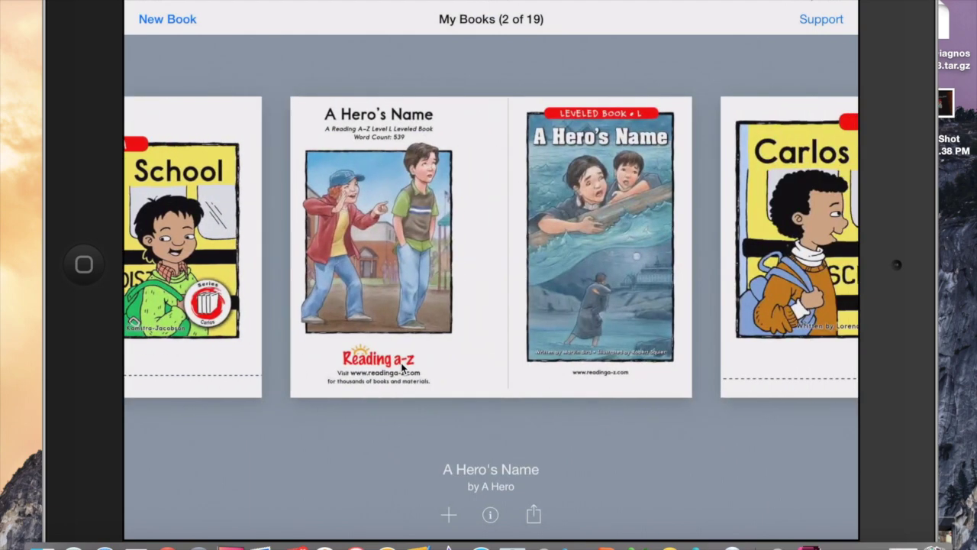
scroll(402, 366, left, 3)
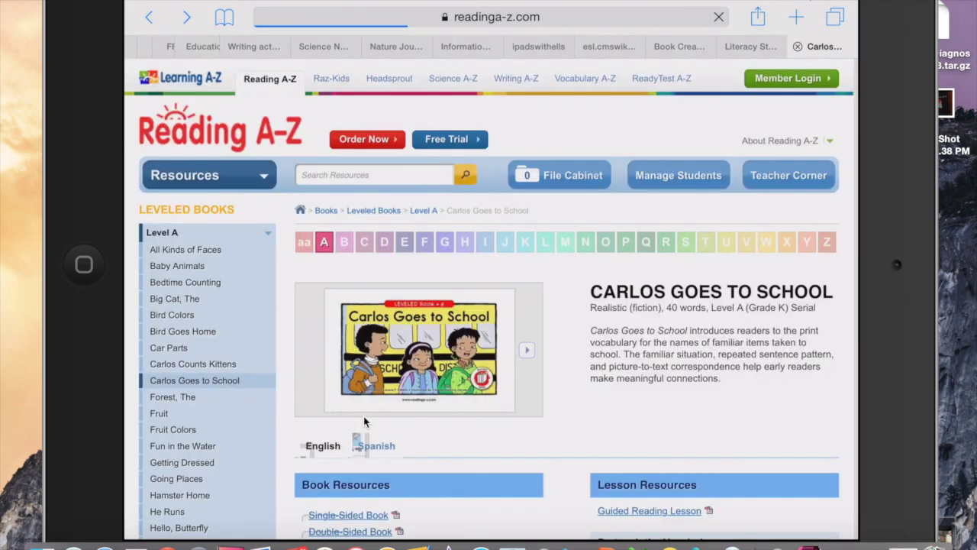
Step: Scroll the Carlos Goes to School page down to its Assessment Resources
scroll(364, 416, down, 10)
scroll(648, 465, down, 4)
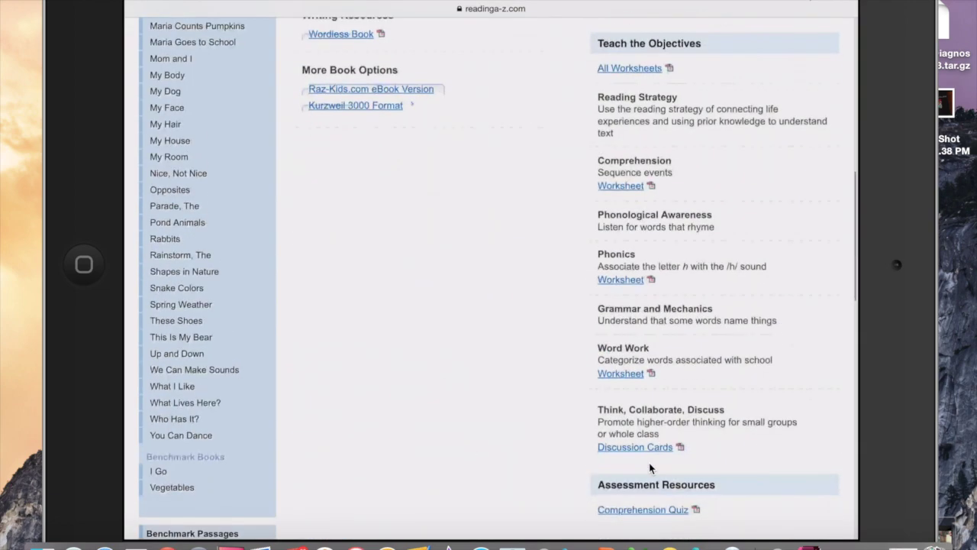
scroll(650, 458, down, 2)
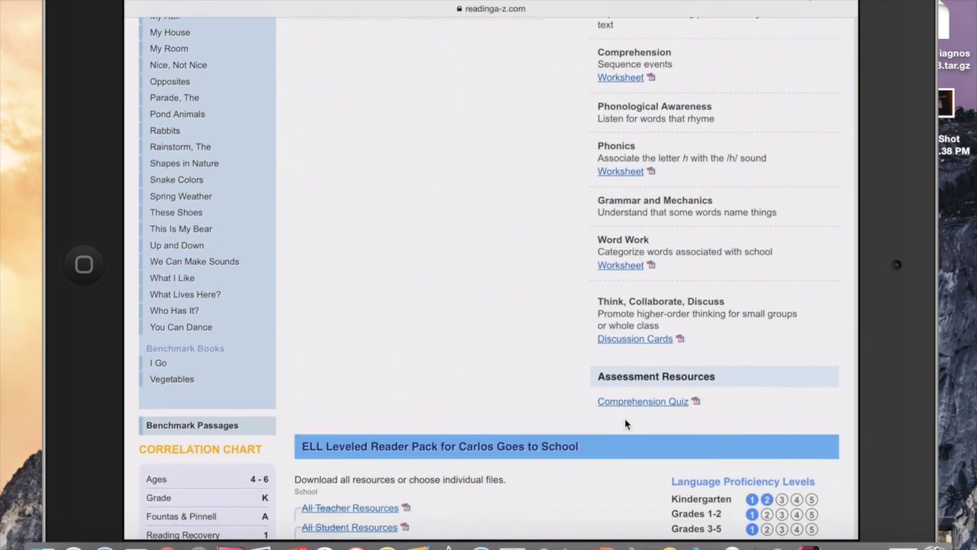
scroll(640, 413, up, 6)
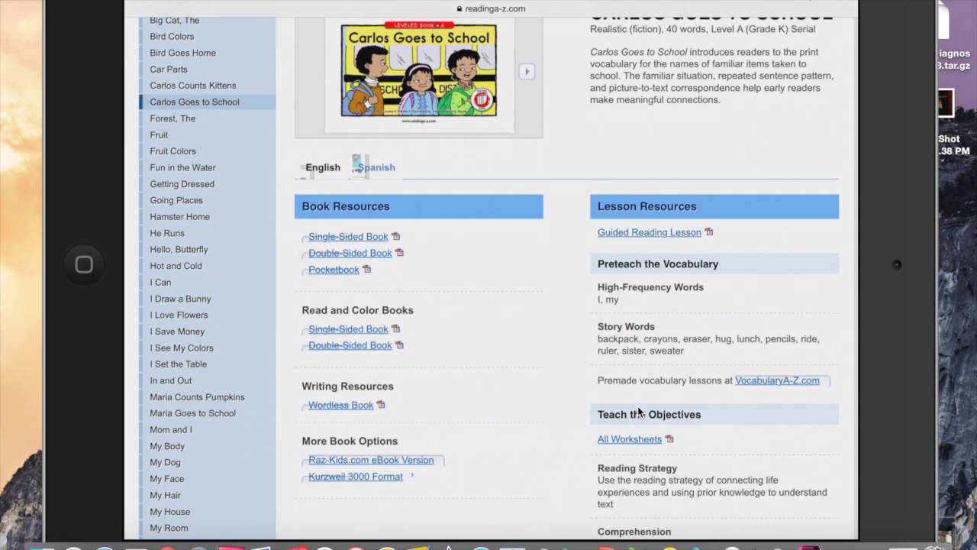
scroll(638, 406, down, 8)
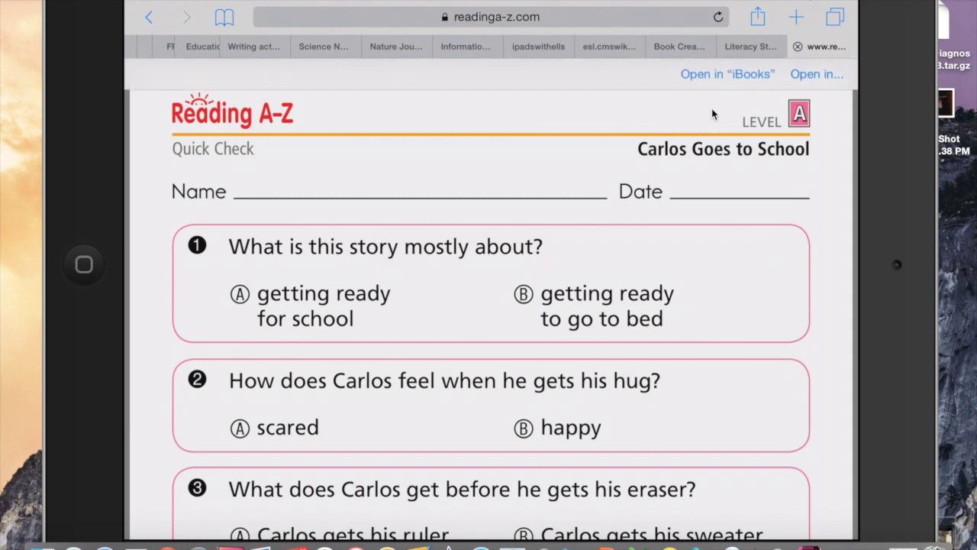
Step: Send the Carlos Goes to School Quick Check quiz PDF to iBooks
click(728, 74)
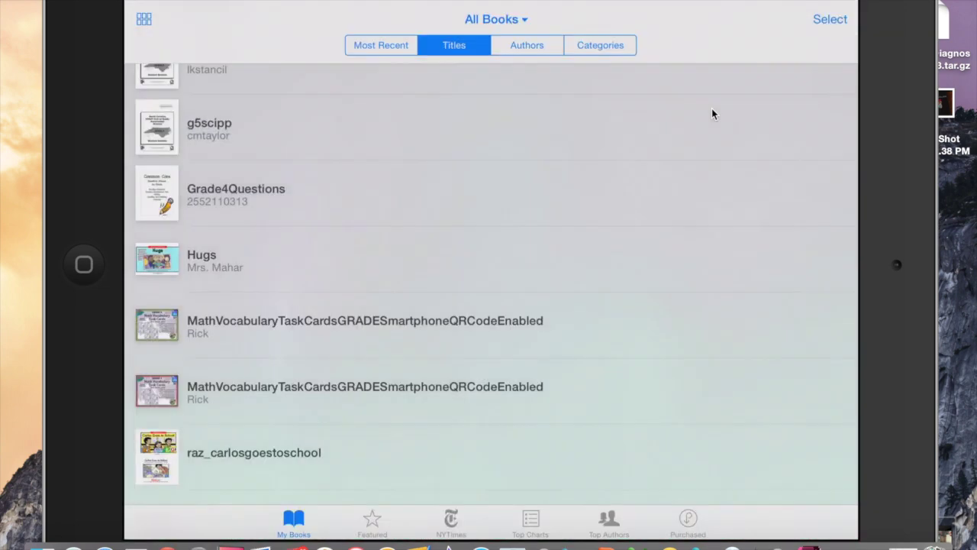